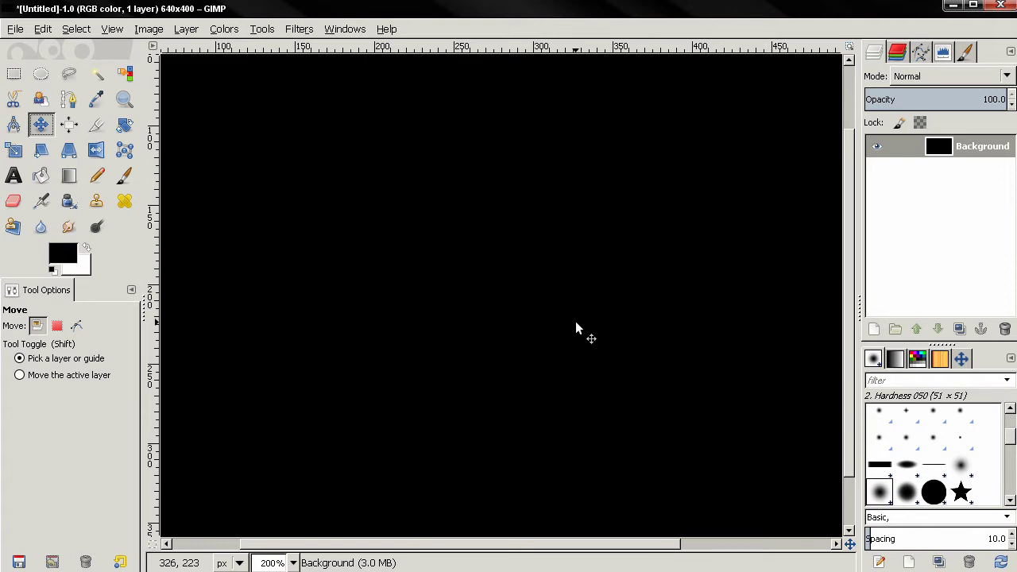
Activate the Rectangle Select tool for the untitled 640×400 black canvas.
{"action": "left_click", "coordinate": [16, 78]}
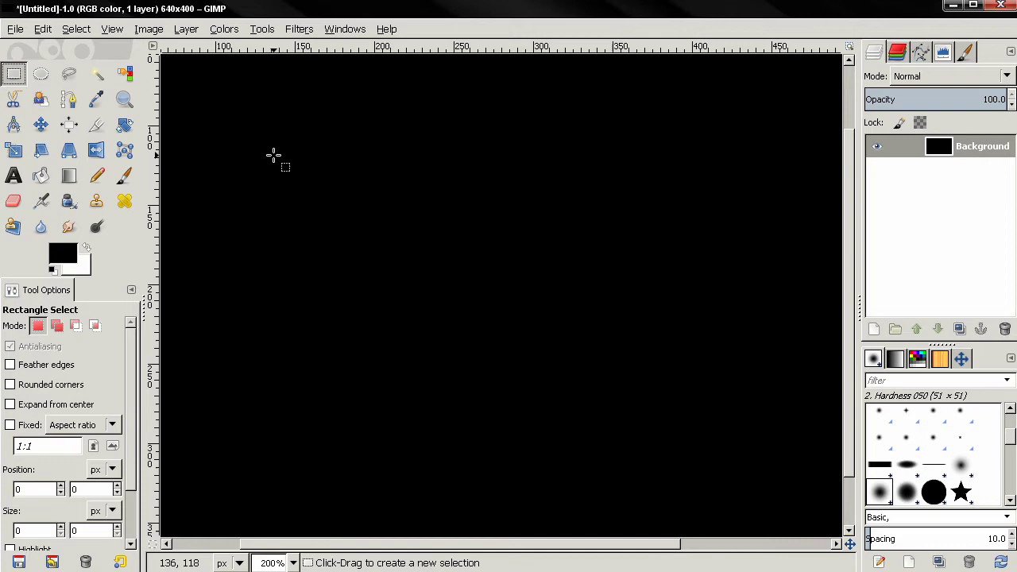
Draw a rectangle across the canvas middle and nudge it to 141, 109 at 273×176 px.
{"action": "left_click_drag", "start_coordinate": [270, 145], "coordinate": [702, 422]}
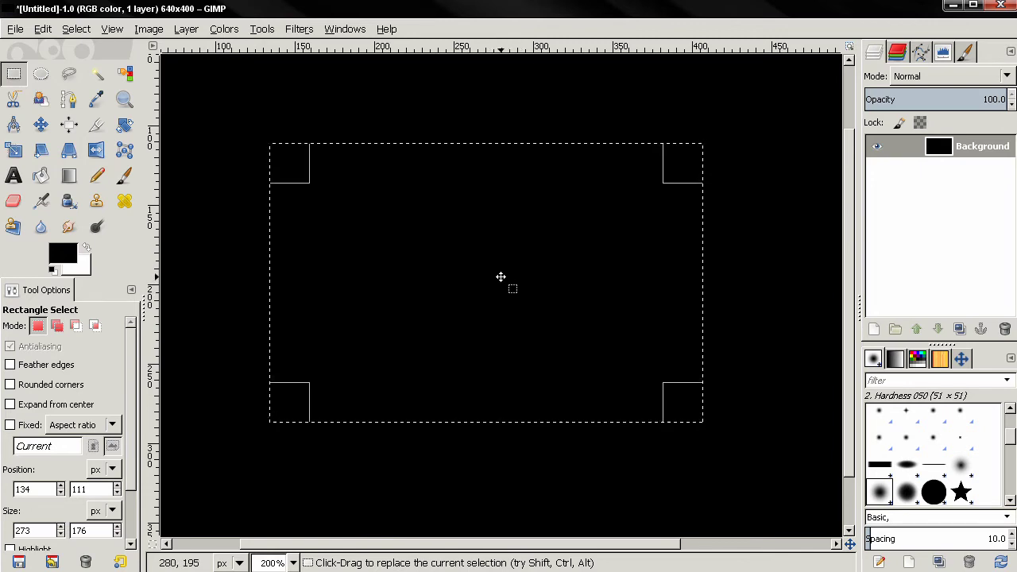
{"action": "mouse_move", "coordinate": [501, 277]}
{"action": "left_mouse_down"}
{"action": "mouse_move", "coordinate": [551, 275]}
{"action": "mouse_move", "coordinate": [496, 278]}
{"action": "mouse_move", "coordinate": [509, 313]}
{"action": "mouse_move", "coordinate": [512, 275]}
{"action": "left_mouse_up"}
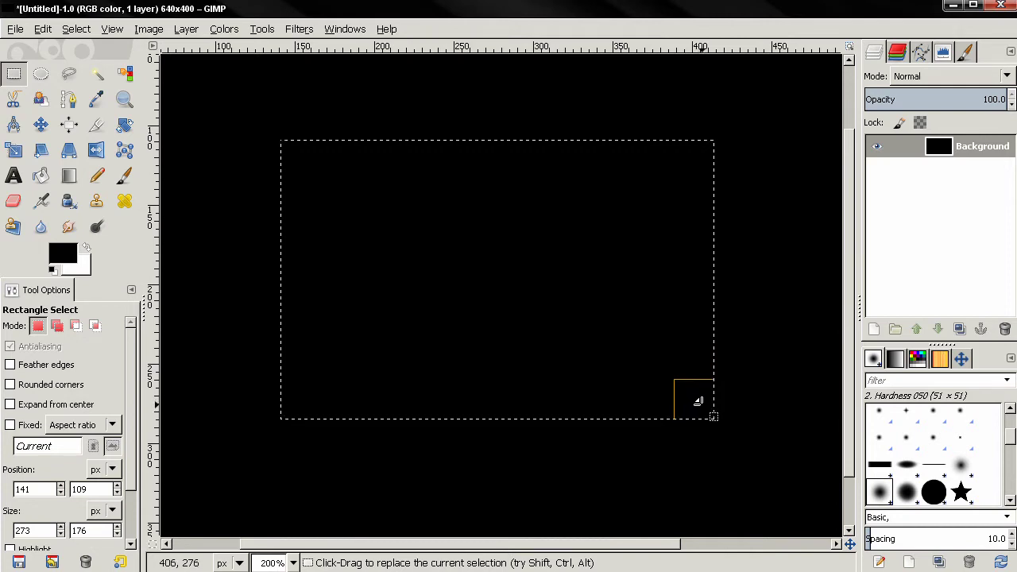
Resize the selection with its corner and edge handles to 249×140 px, partly expanding from centre.
{"action": "left_click_drag", "start_coordinate": [697, 401], "coordinate": [713, 423]}
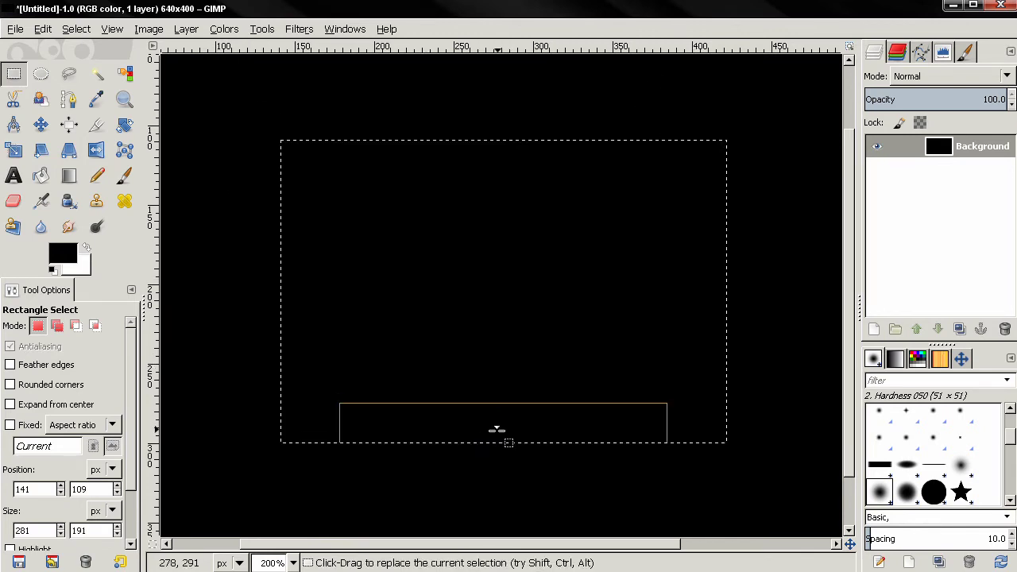
{"action": "left_click_drag", "start_coordinate": [510, 430], "coordinate": [537, 338]}
{"action": "left_click_drag", "start_coordinate": [702, 229], "coordinate": [614, 236]}
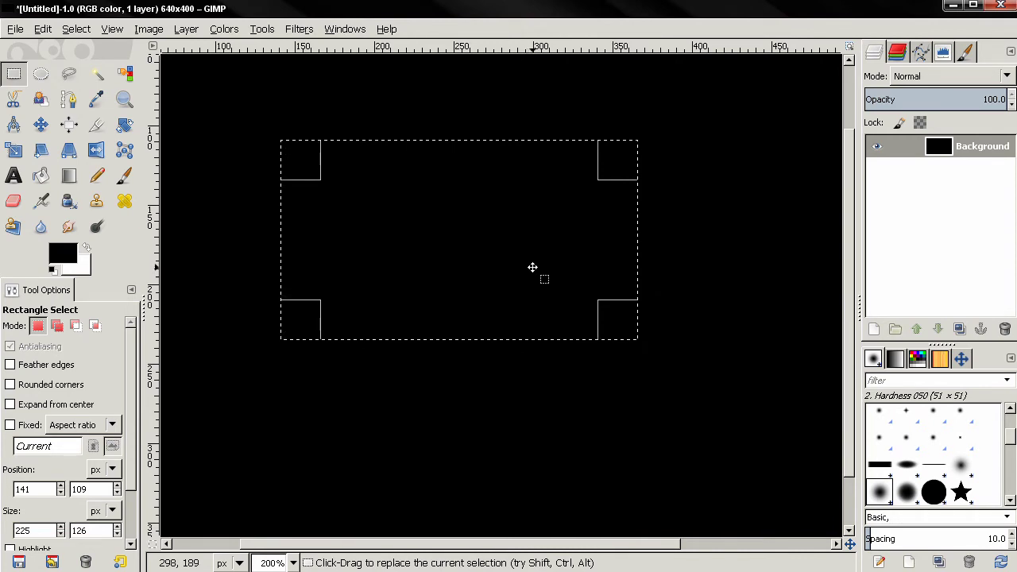
{"action": "left_click_drag", "start_coordinate": [613, 321], "coordinate": [613, 321]}
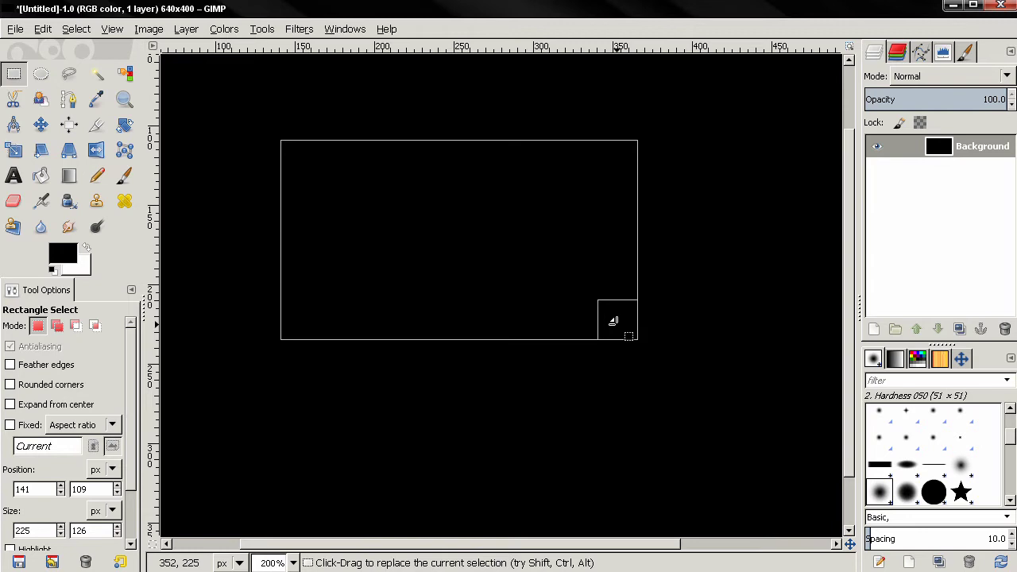
{"action": "key", "text": "ctrl"}
{"action": "left_click_drag", "start_coordinate": [613, 321], "coordinate": [604, 343]}
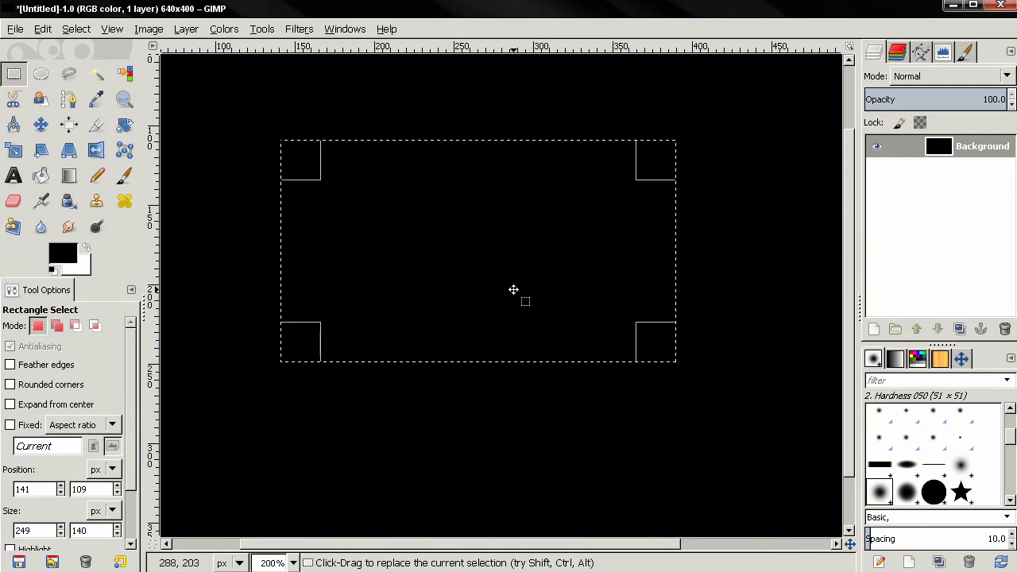
Clear the old selection and try drawing a couple of replacement rectangles.
{"action": "left_click", "coordinate": [749, 228]}
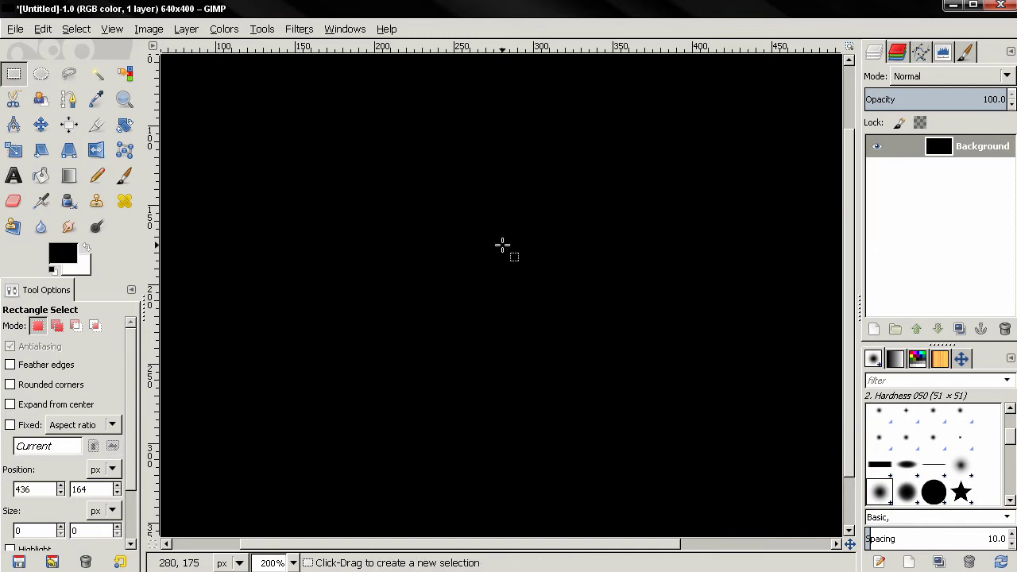
{"action": "left_click_drag", "start_coordinate": [353, 191], "coordinate": [720, 380]}
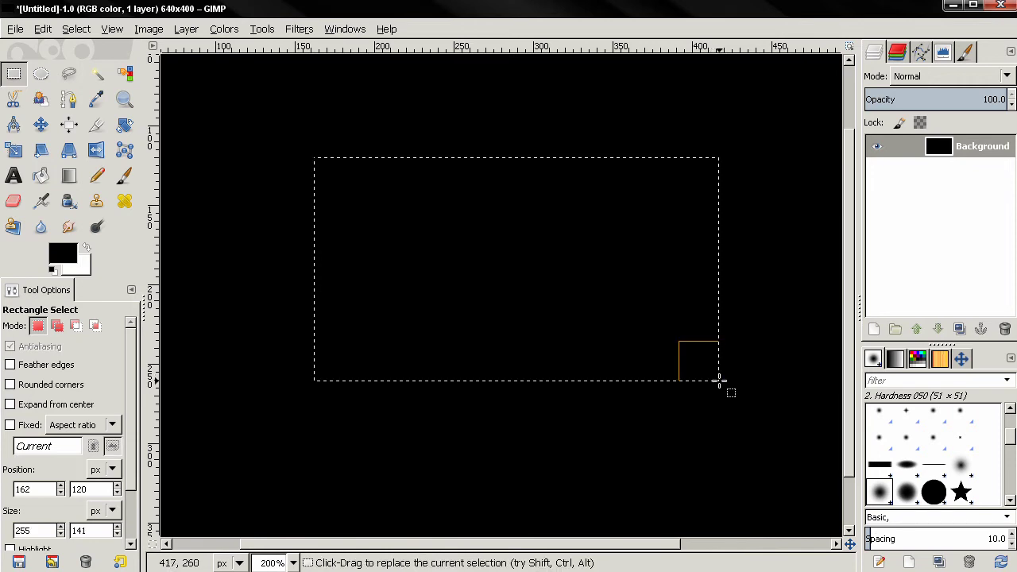
{"action": "key", "text": "Escape"}
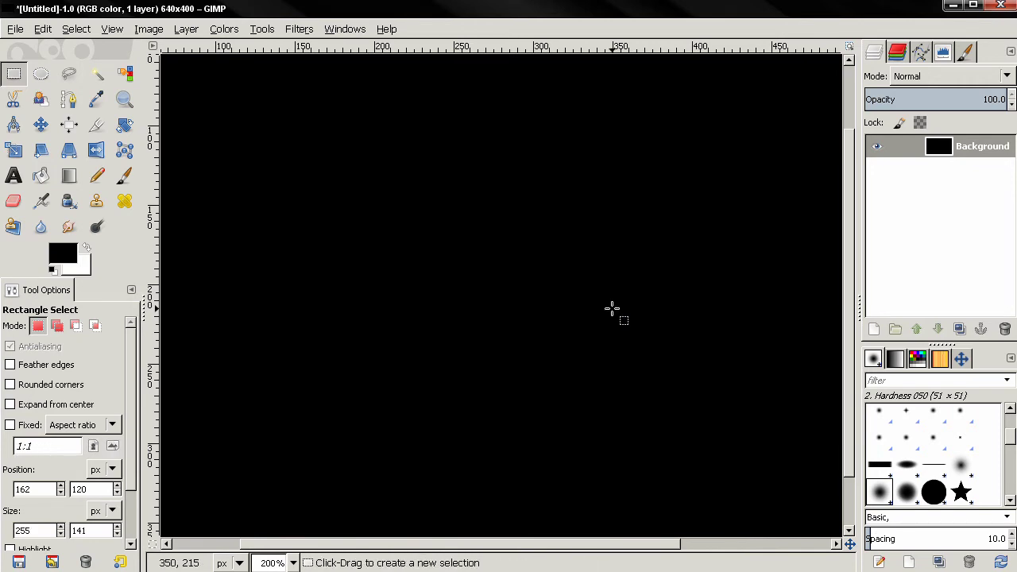
{"action": "left_click_drag", "start_coordinate": [321, 169], "coordinate": [739, 416]}
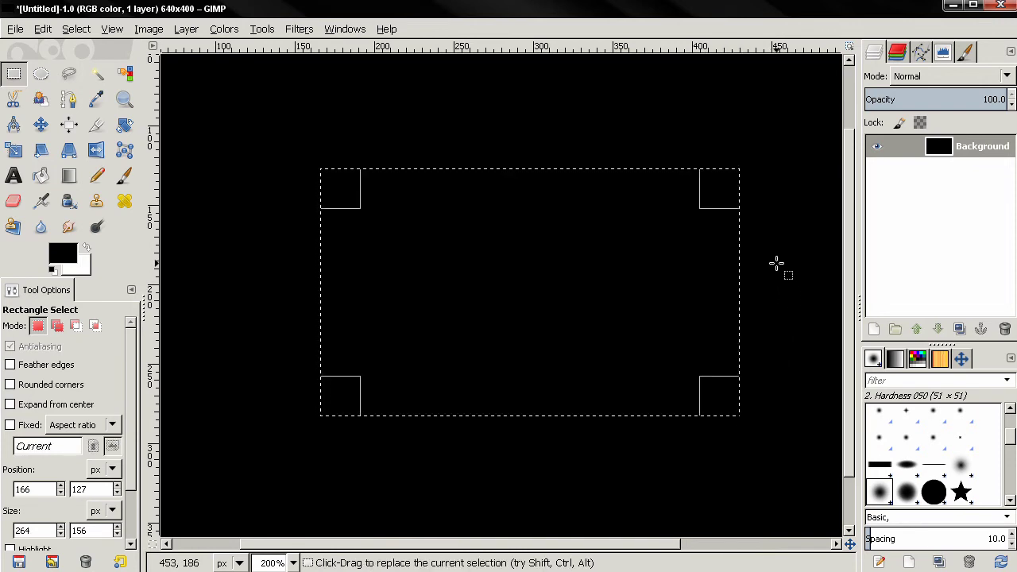
{"action": "left_click", "coordinate": [544, 283]}
Commit a 289×171 px rectangular selection and shift it slightly up and right.
{"action": "left_click_drag", "start_coordinate": [264, 141], "coordinate": [725, 413]}
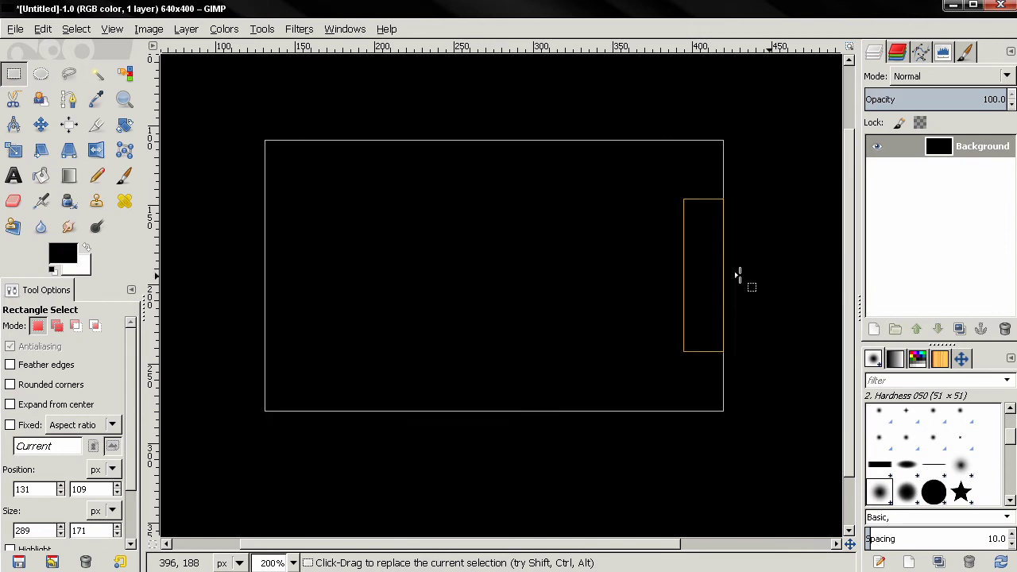
{"action": "key", "text": "Return"}
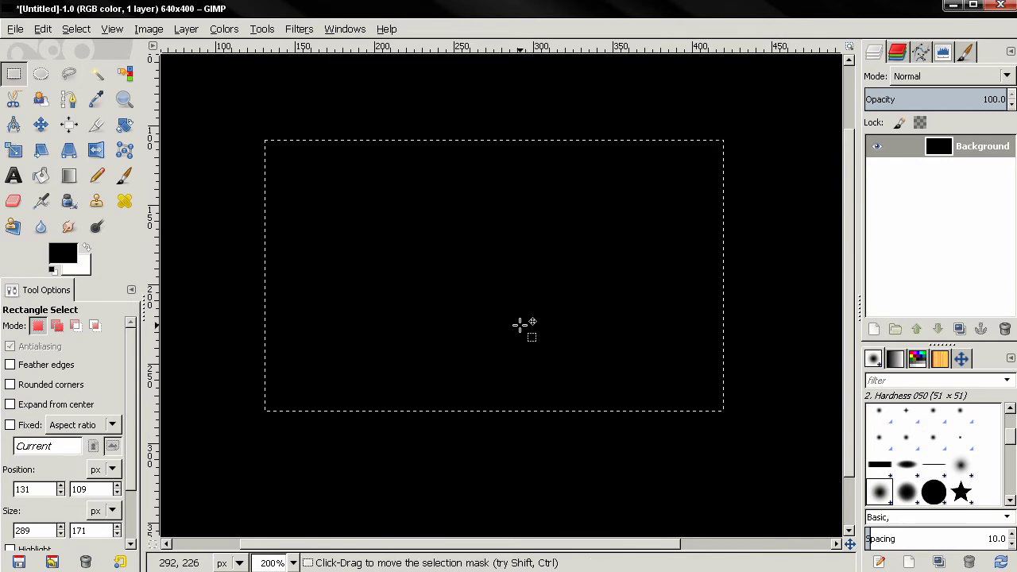
{"action": "mouse_move", "coordinate": [516, 283]}
{"action": "left_mouse_down"}
{"action": "mouse_move", "coordinate": [589, 246]}
{"action": "mouse_move", "coordinate": [554, 220]}
{"action": "mouse_move", "coordinate": [456, 257]}
{"action": "mouse_move", "coordinate": [511, 334]}
{"action": "mouse_move", "coordinate": [585, 288]}
{"action": "mouse_move", "coordinate": [514, 245]}
{"action": "mouse_move", "coordinate": [486, 294]}
{"action": "mouse_move", "coordinate": [577, 352]}
{"action": "mouse_move", "coordinate": [520, 294]}
{"action": "left_mouse_up"}
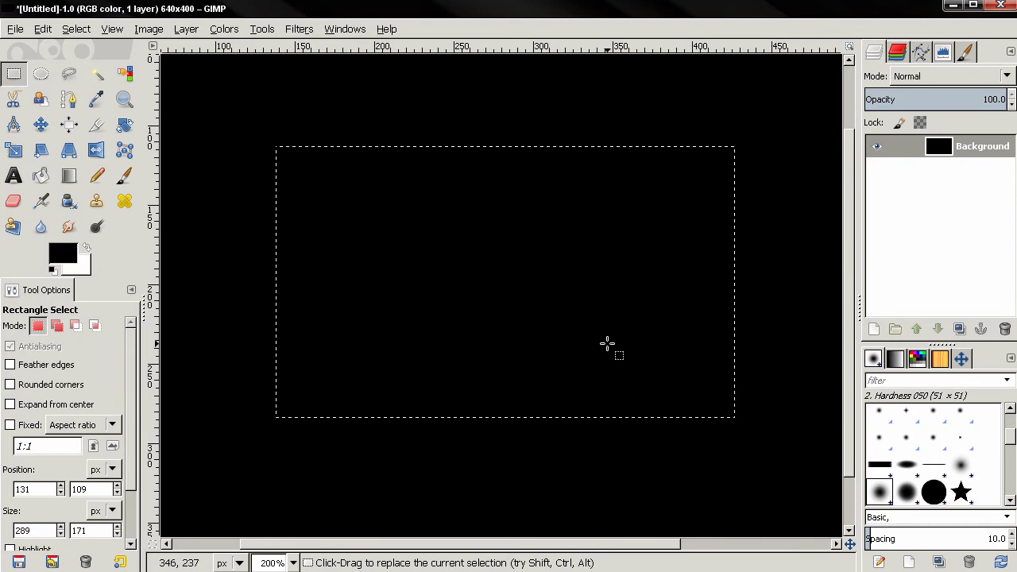
Draw a small top-left rectangle, then replace it with a 298×152 px selection at 124, 121.
{"action": "left_click_drag", "start_coordinate": [296, 92], "coordinate": [369, 115]}
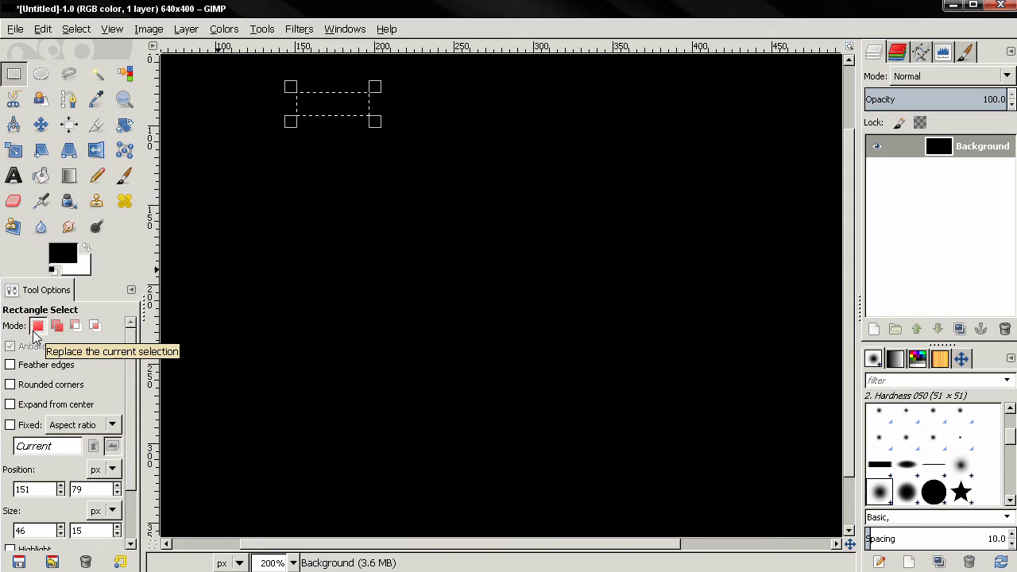
{"action": "left_click_drag", "start_coordinate": [254, 160], "coordinate": [727, 400]}
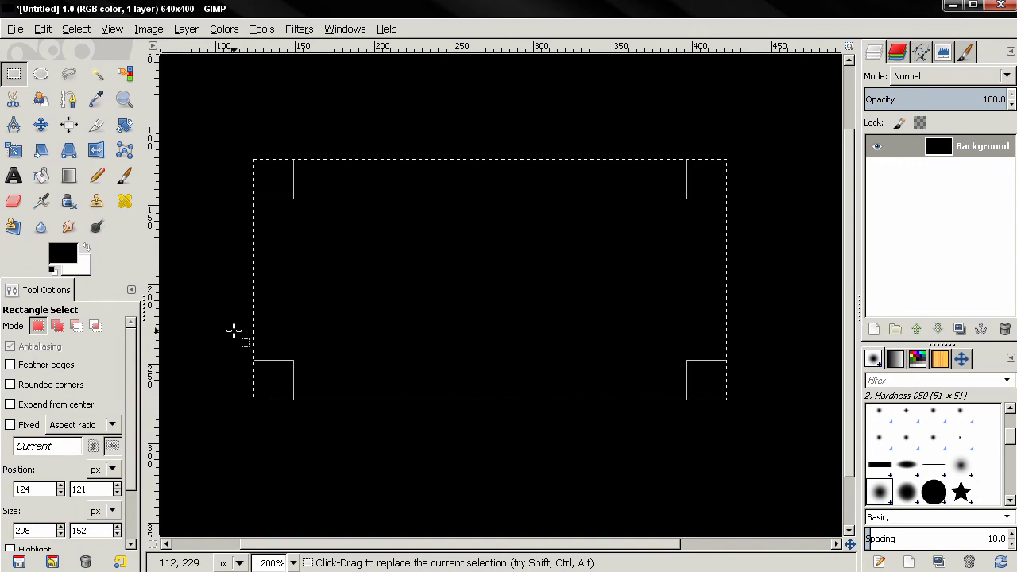
In Add mode, add a separate strip below plus bumps on the bottom edge and left side.
{"action": "left_click", "coordinate": [57, 327]}
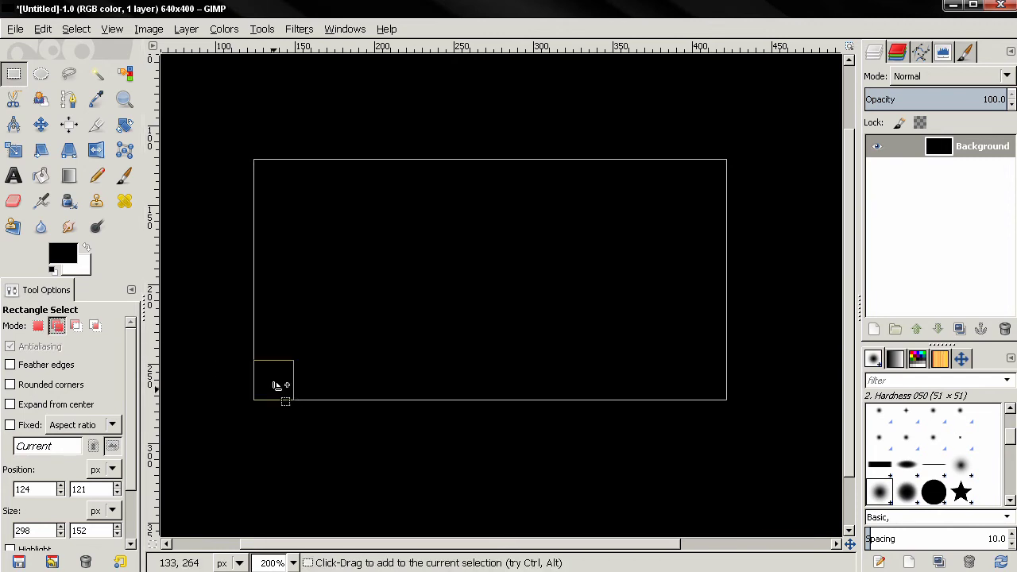
{"action": "left_click_drag", "start_coordinate": [431, 472], "coordinate": [229, 421]}
{"action": "key", "text": "Return"}
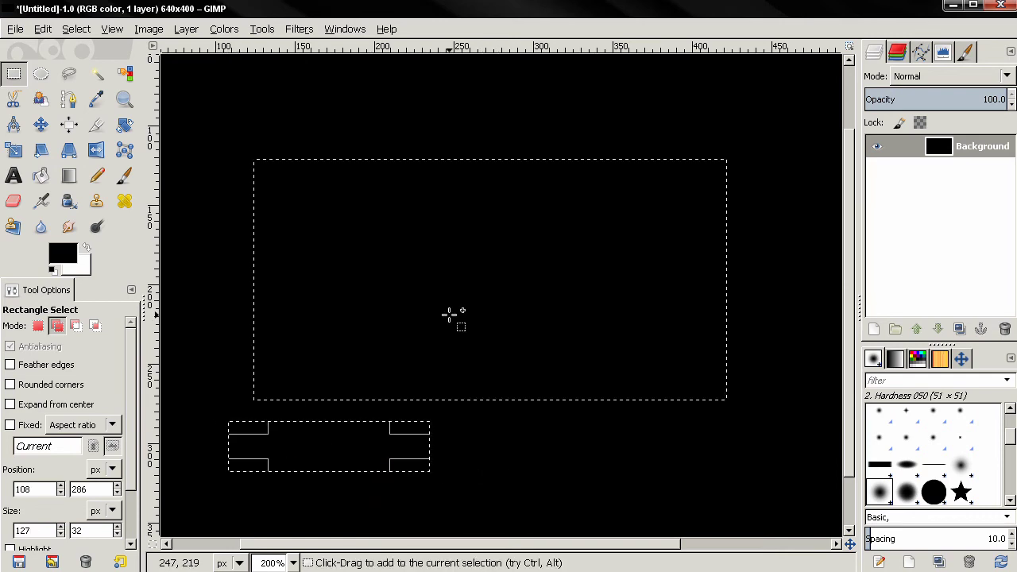
{"action": "left_click_drag", "start_coordinate": [539, 446], "coordinate": [460, 311]}
{"action": "left_click_drag", "start_coordinate": [199, 235], "coordinate": [331, 319]}
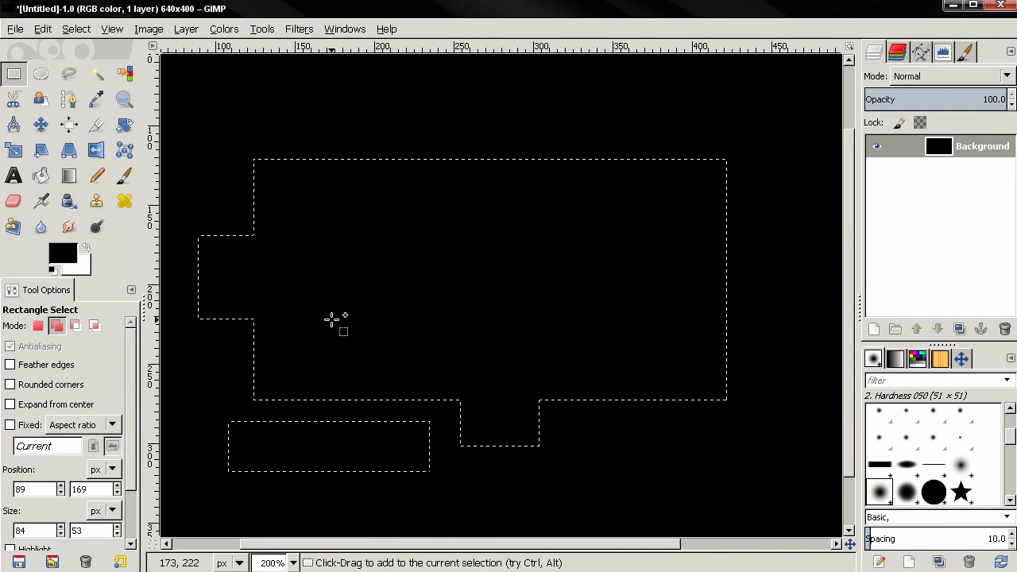
Subtract notches from the top edge, then draw a 383×138 px Intersect rectangle over the selection.
{"action": "left_click", "coordinate": [78, 329]}
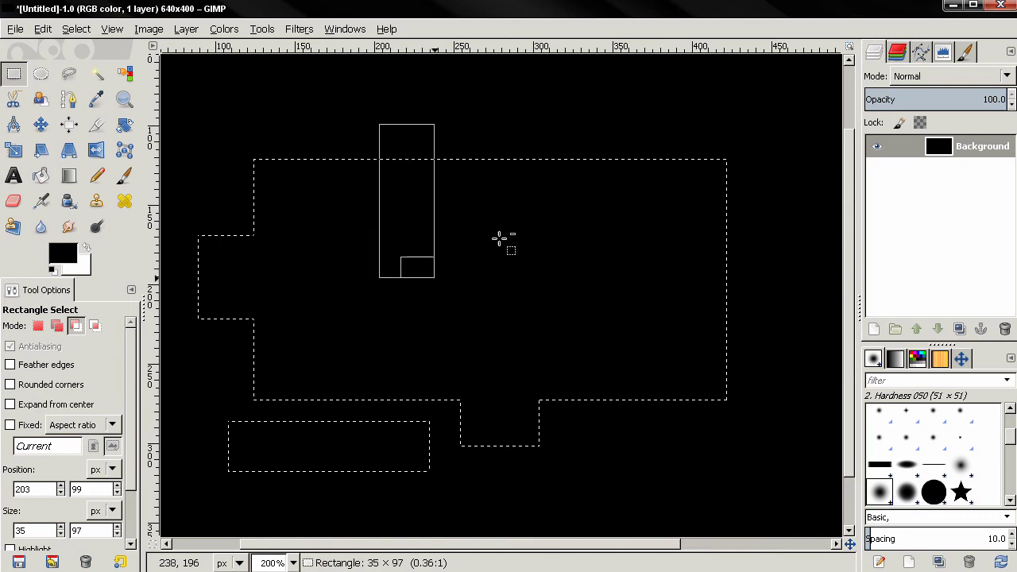
{"action": "left_click_drag", "start_coordinate": [614, 107], "coordinate": [689, 284]}
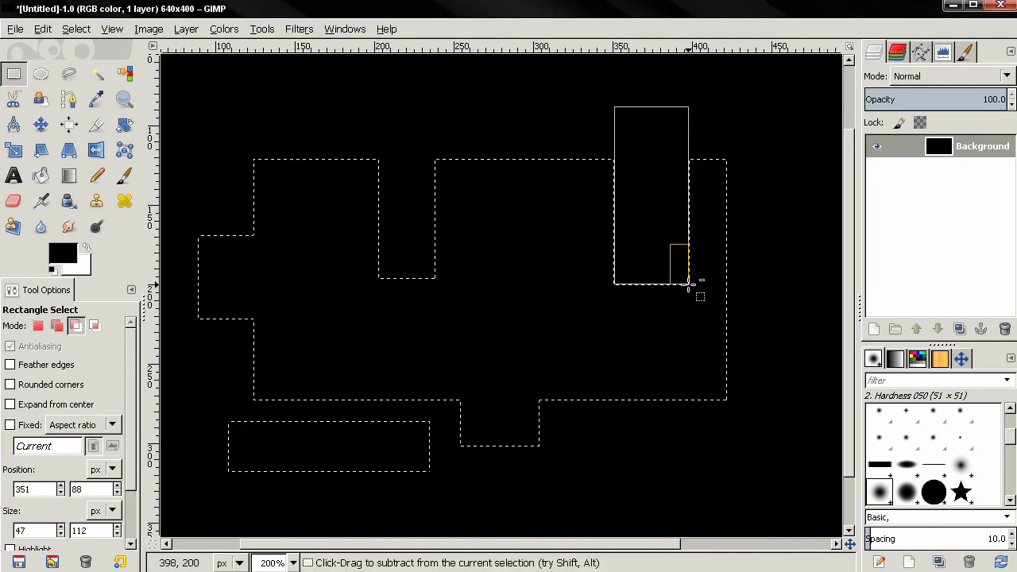
{"action": "left_click", "coordinate": [97, 327]}
{"action": "left_click_drag", "start_coordinate": [787, 408], "coordinate": [200, 213]}
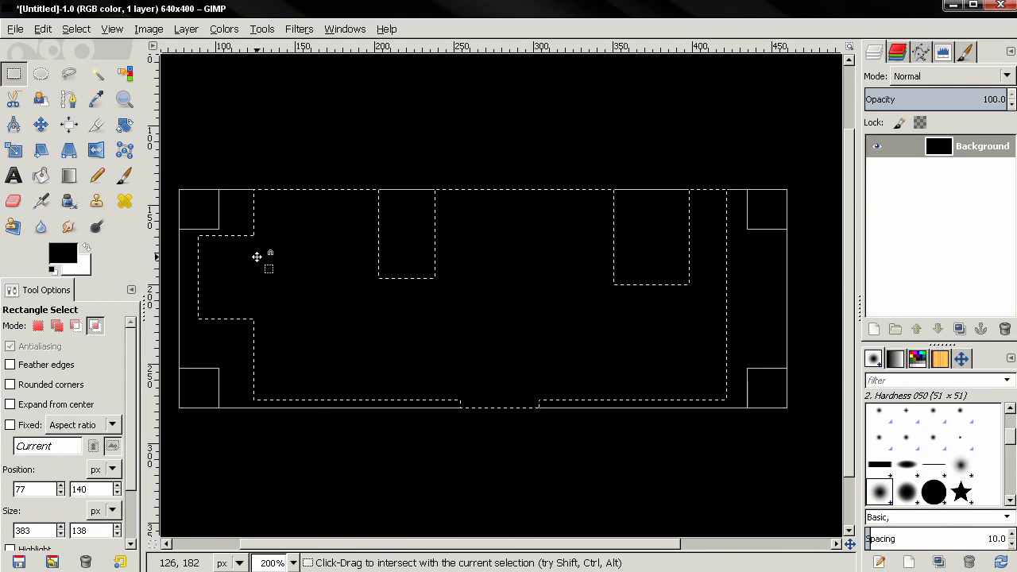
Apply the intersection to leave one notched outline, test a thin Shift-drag, and reselect Intersect.
{"action": "left_click", "coordinate": [257, 257]}
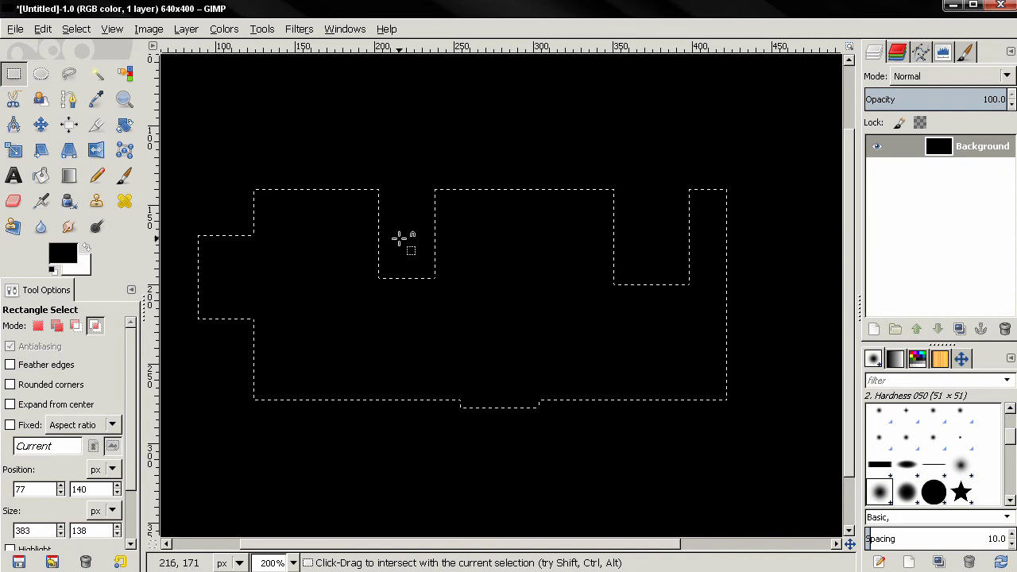
{"action": "key", "text": "shift"}
{"action": "left_click_drag", "start_coordinate": [342, 268], "coordinate": [263, 269]}
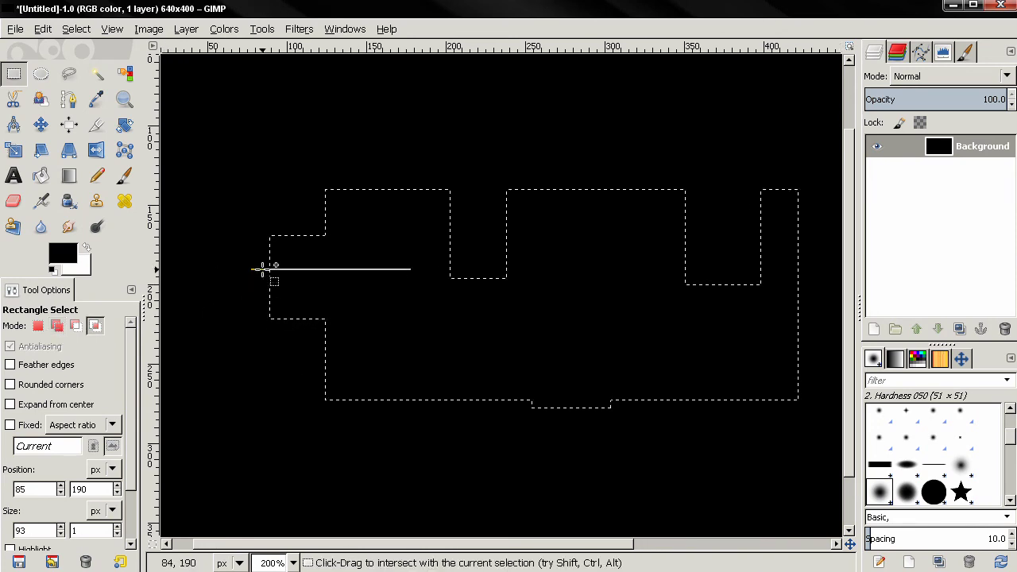
{"action": "left_click", "coordinate": [94, 327]}
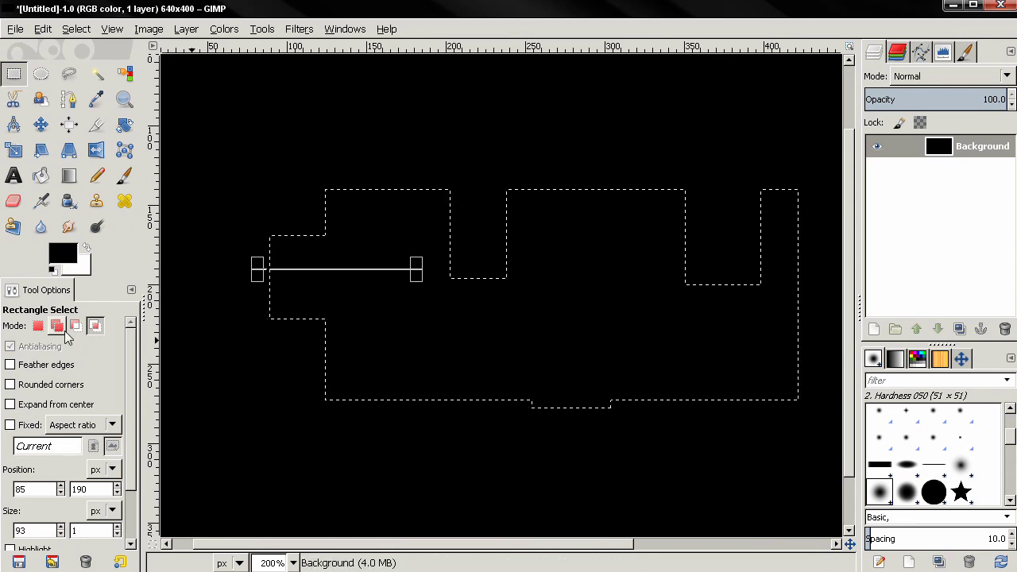
In Replace mode, draw a new rectangle and enlarge it to 327×194 px.
{"action": "left_click", "coordinate": [38, 327]}
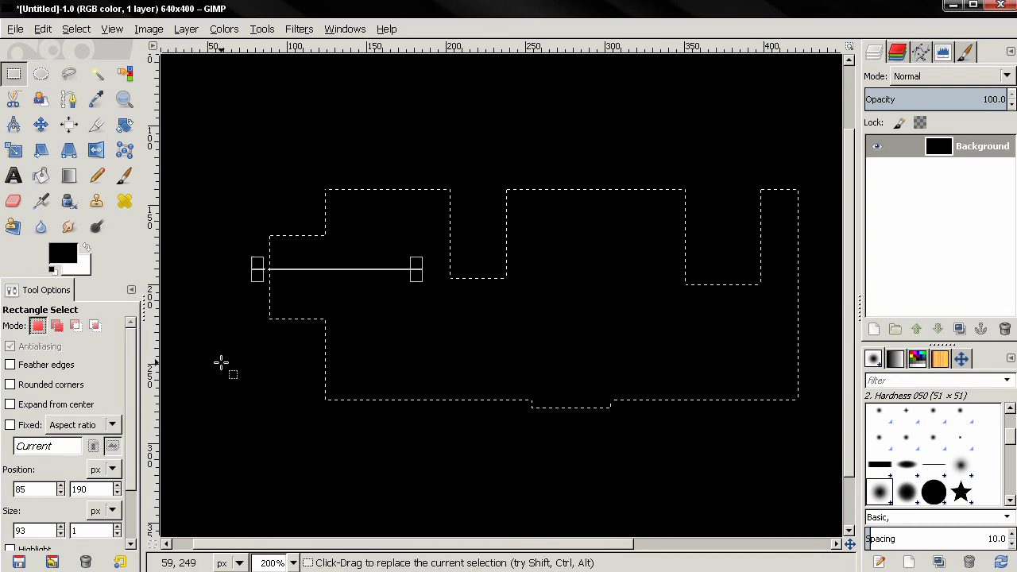
{"action": "left_click_drag", "start_coordinate": [218, 364], "coordinate": [368, 299]}
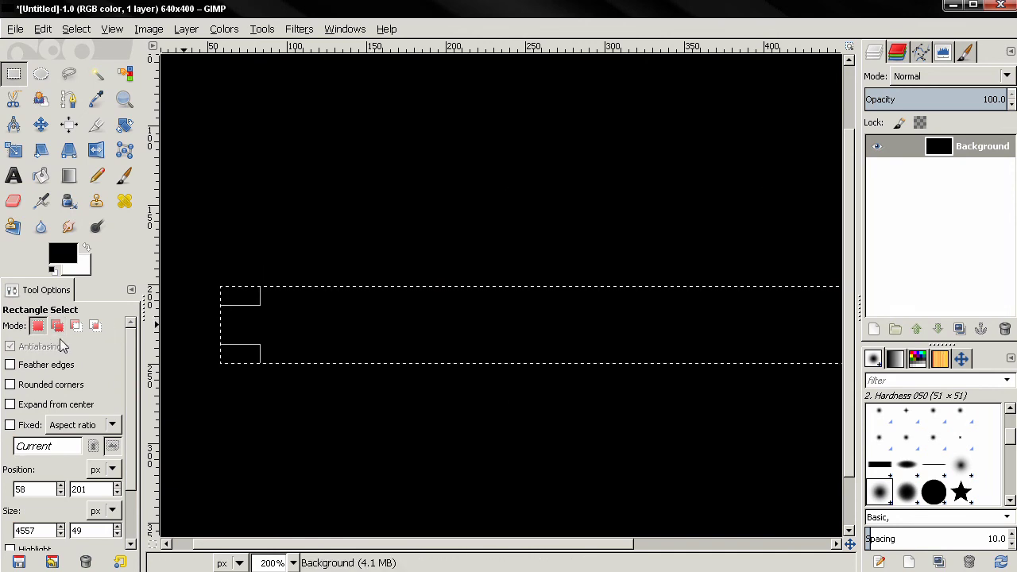
{"action": "key", "text": "shift"}
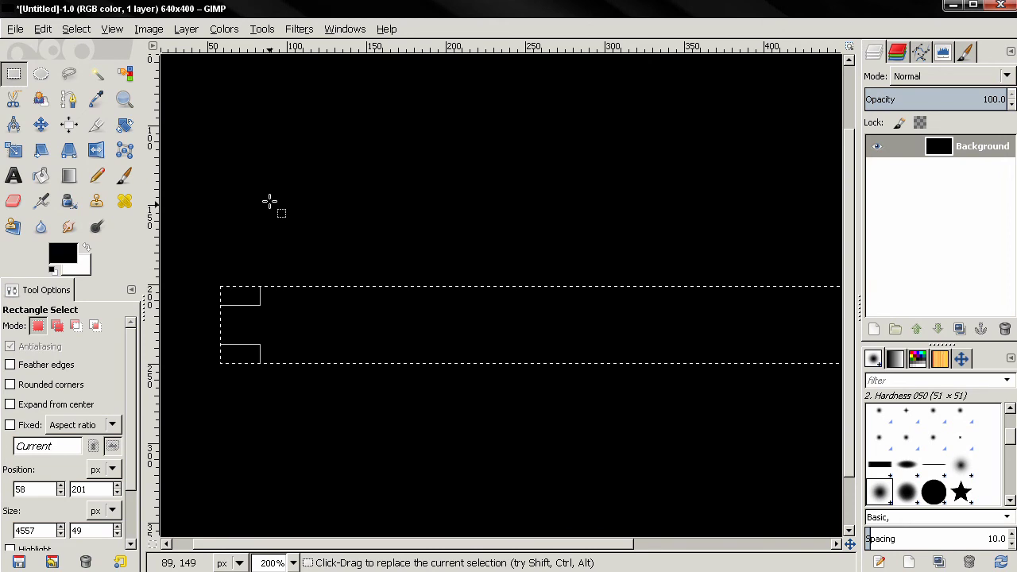
{"action": "left_click_drag", "start_coordinate": [233, 140], "coordinate": [194, 120]}
{"action": "left_click_drag", "start_coordinate": [587, 390], "coordinate": [753, 441]}
{"action": "left_click", "coordinate": [510, 294]}
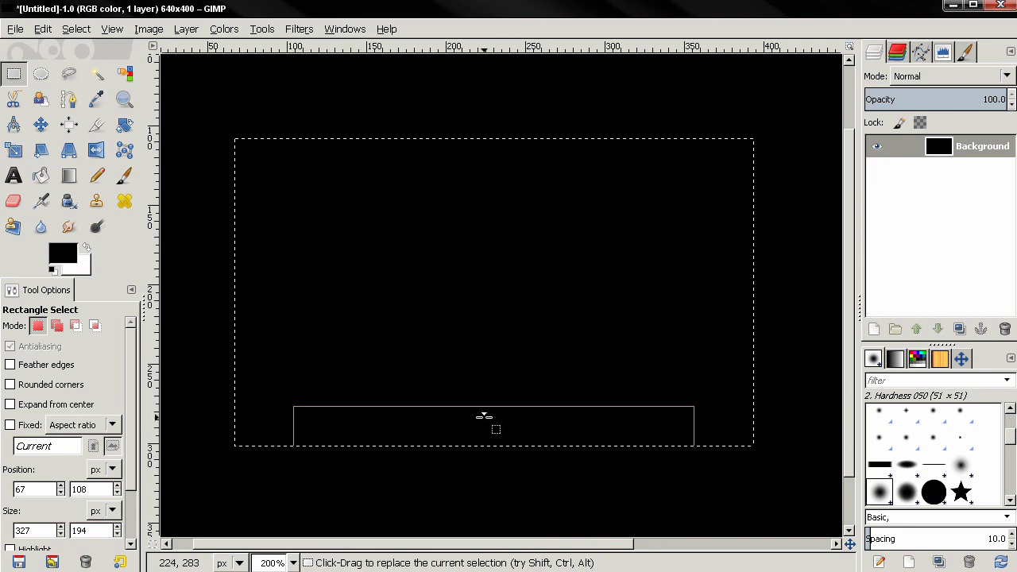